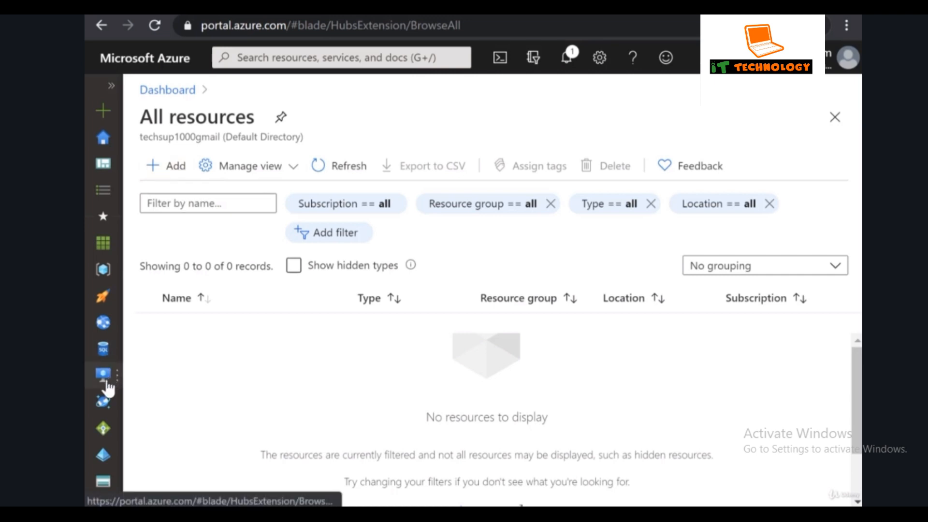
# Open the Virtual machines list from the sidebar; it shows no resources yet.
pyautogui.moveTo(107, 386)
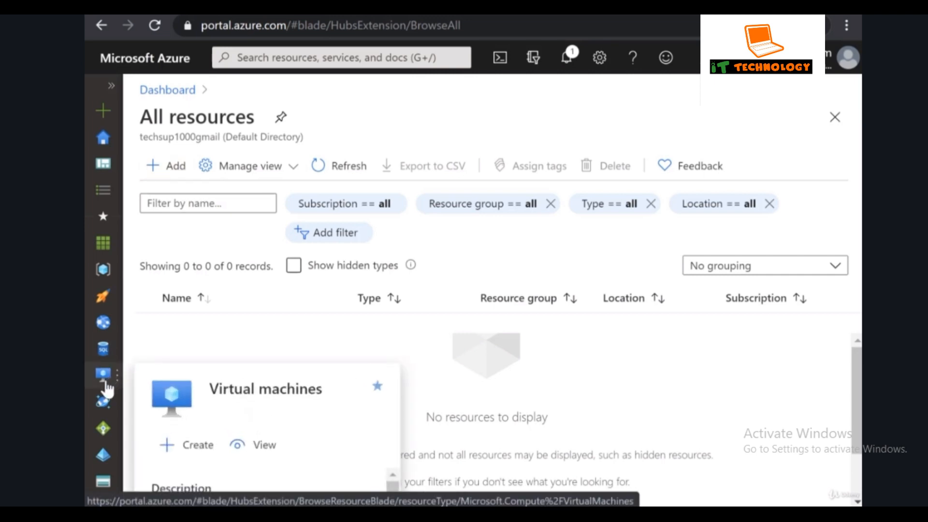
pyautogui.click(107, 383)
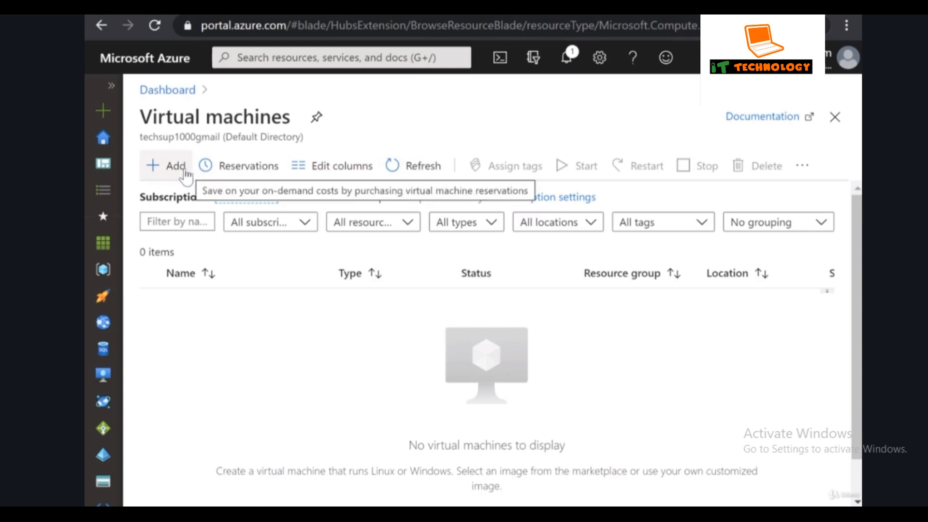
# Start a new virtual machine and assign it to the existing resource group demogrp1.
pyautogui.click(170, 167)
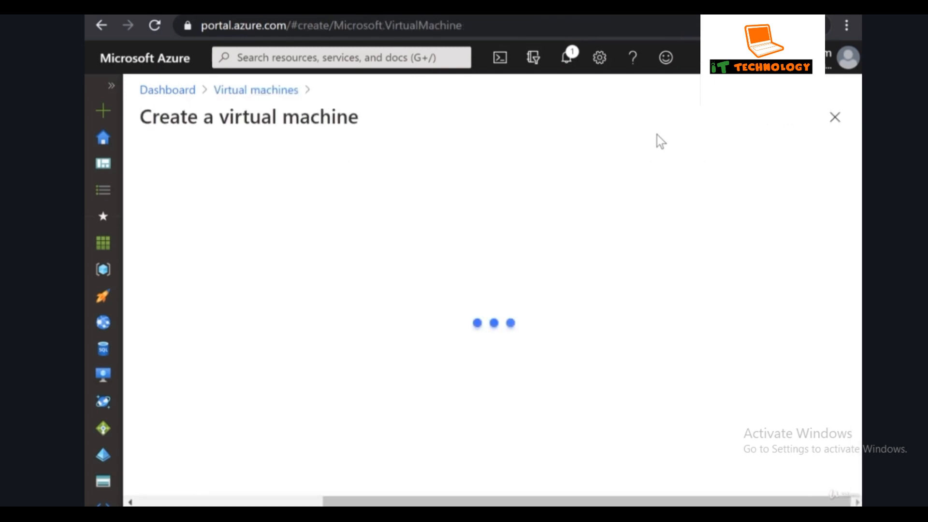
pyautogui.scroll(-2, 725, 229)
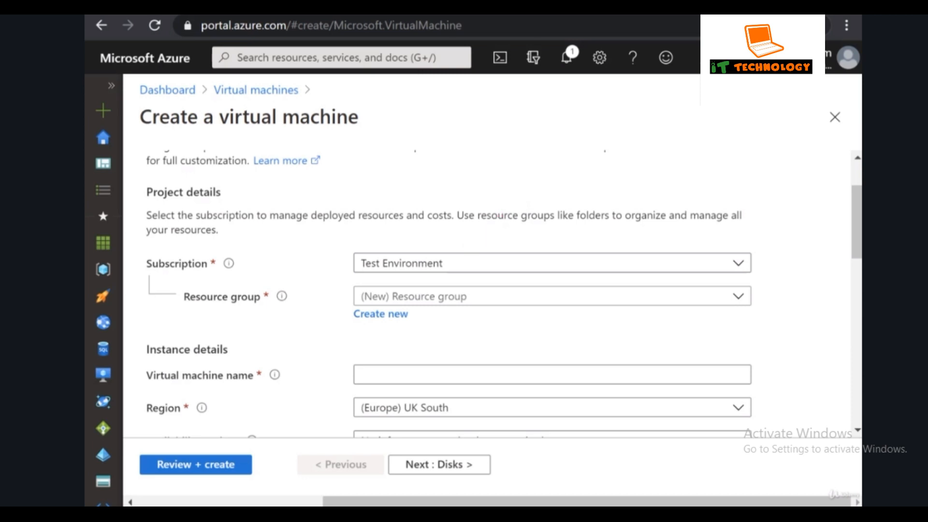
pyautogui.click(496, 303)
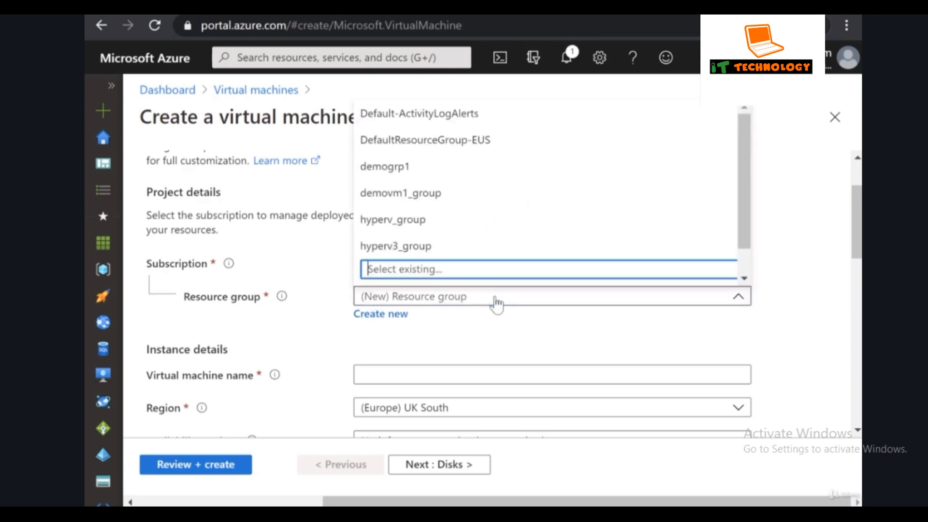
pyautogui.click(476, 168)
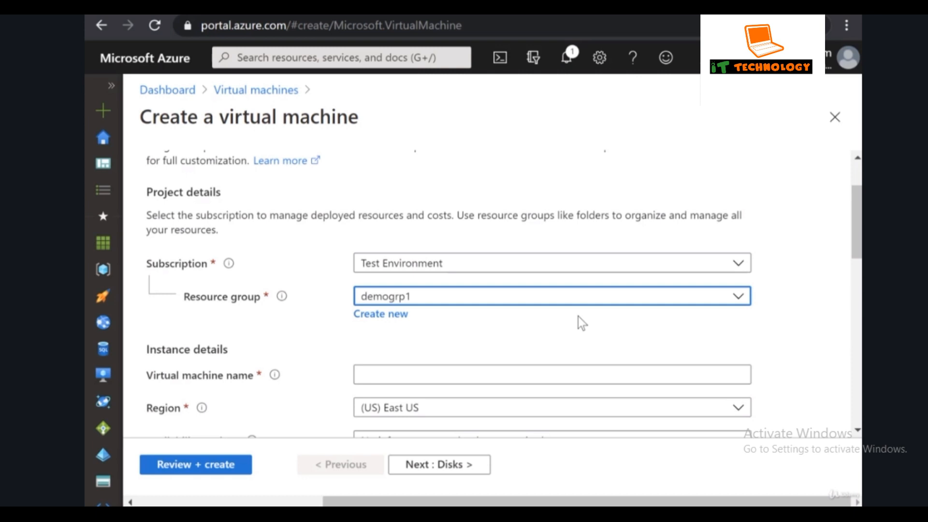
pyautogui.scroll(-2, 580, 319)
# Name the VM demovm and set its region to (Asia Pacific) Central India.
pyautogui.click(576, 290)
pyautogui.write('demovm')
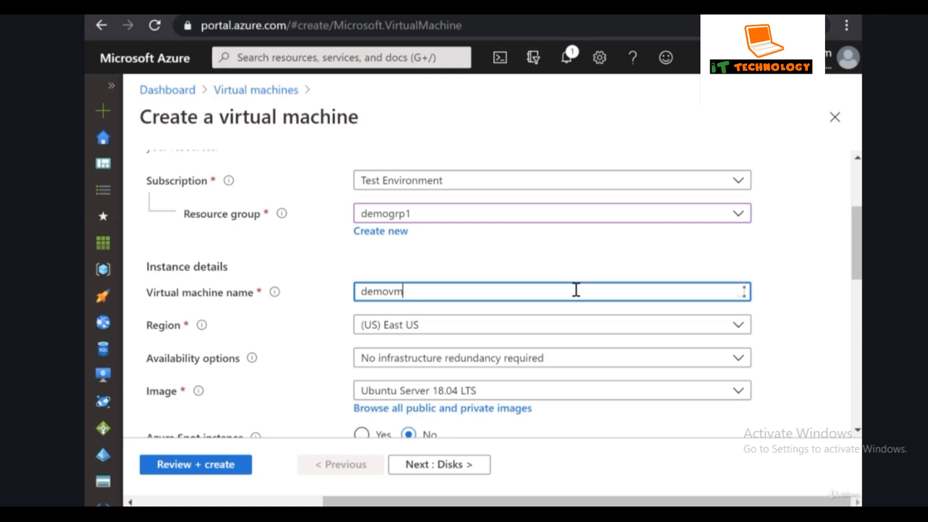
pyautogui.click(539, 328)
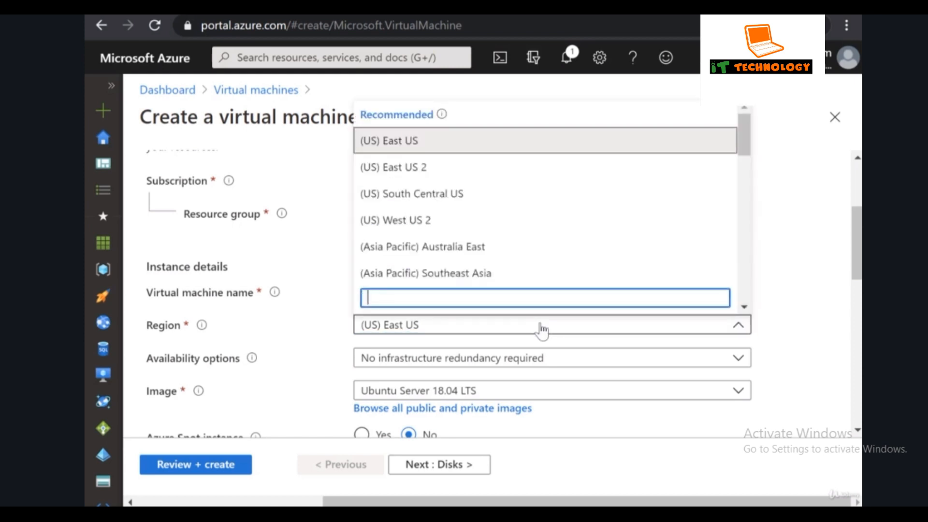
pyautogui.write('indi')
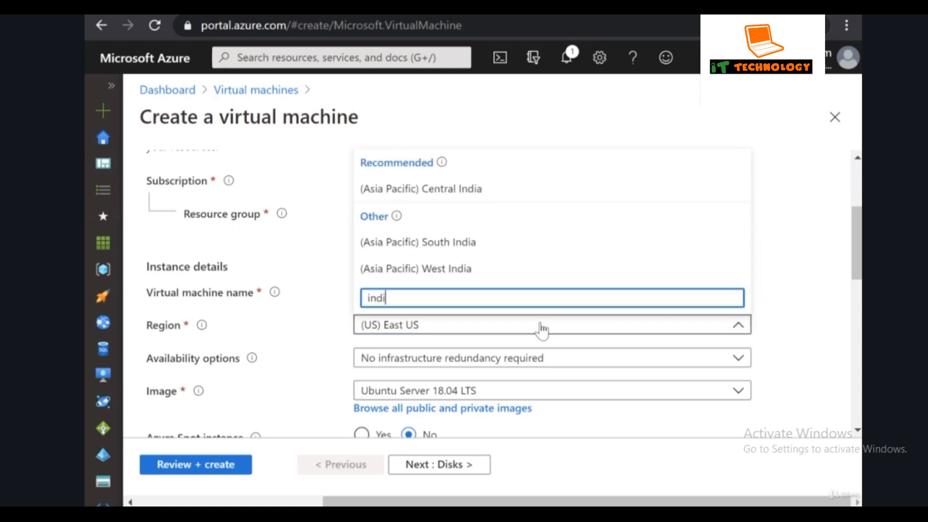
pyautogui.click(490, 193)
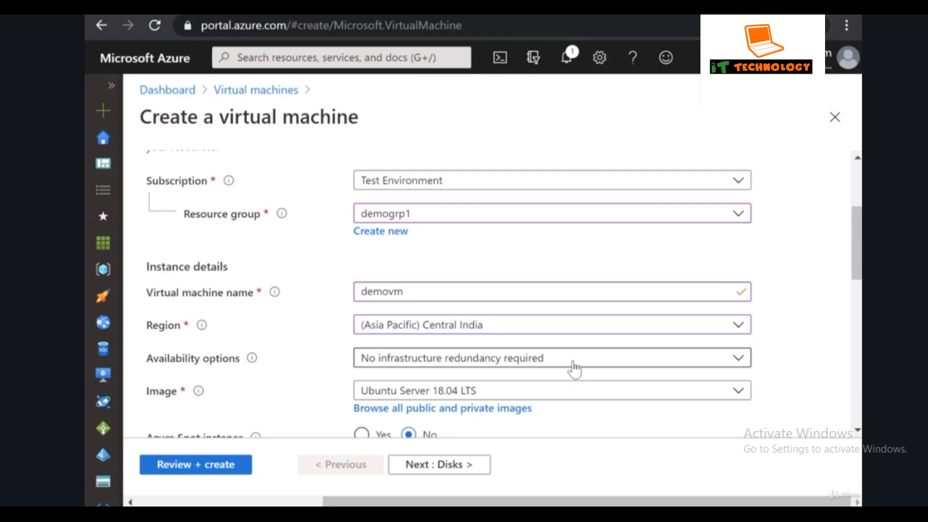
pyautogui.scroll(-3, 575, 370)
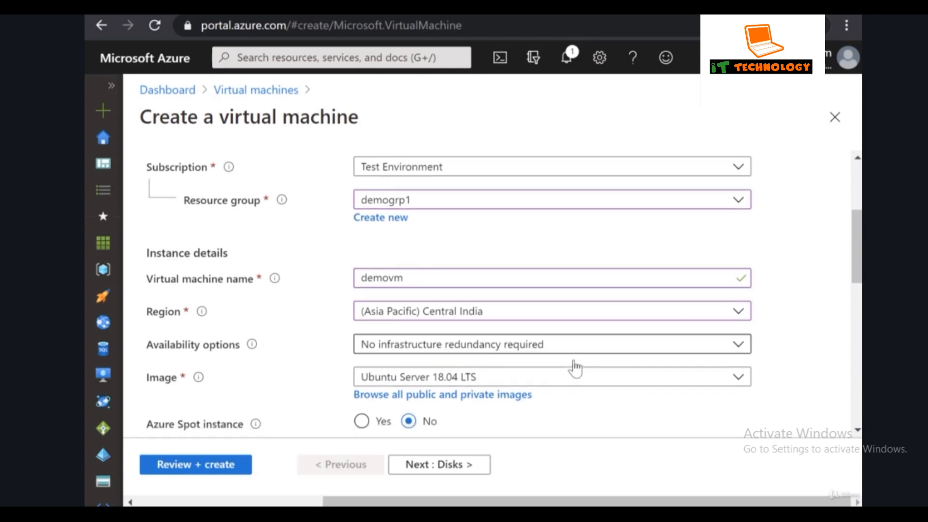
# Choose Windows Server 2019 Datacenter as the VM image.
pyautogui.click(580, 308)
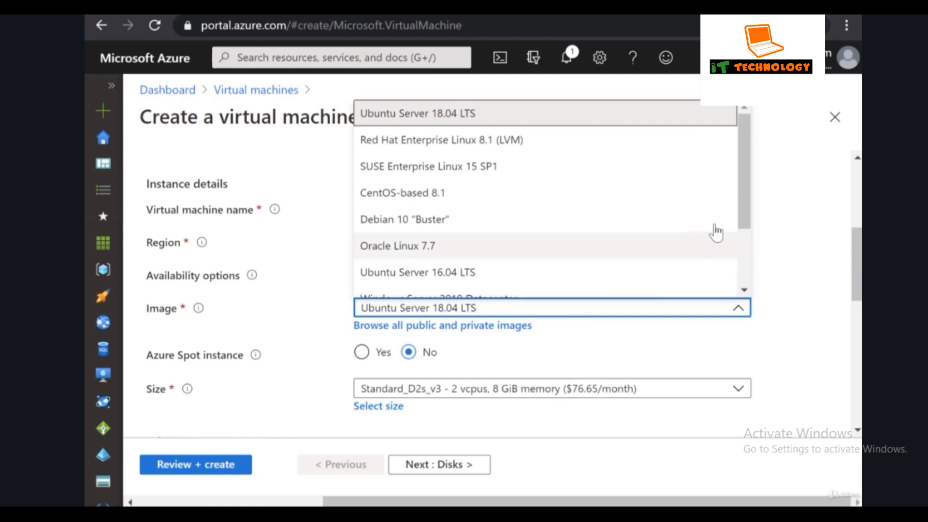
pyautogui.moveTo(743, 209); pyautogui.dragTo(757, 279)
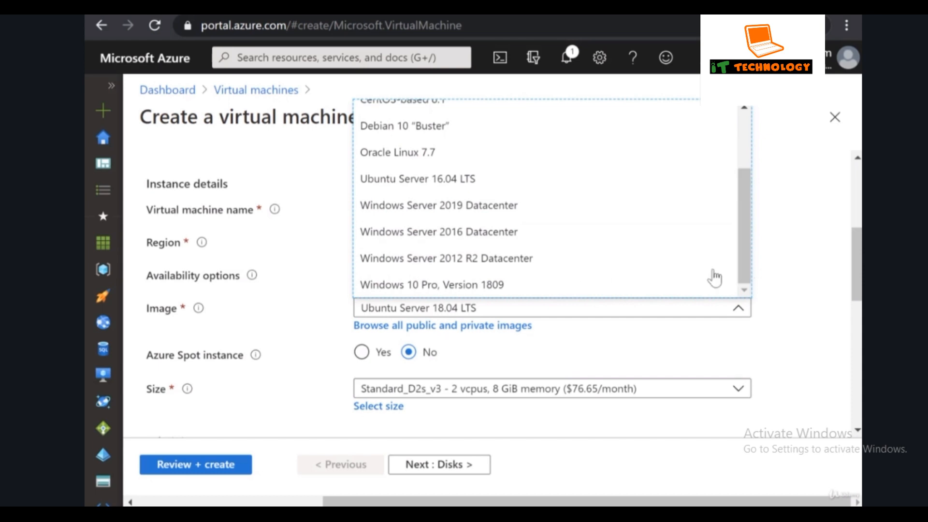
pyautogui.click(485, 213)
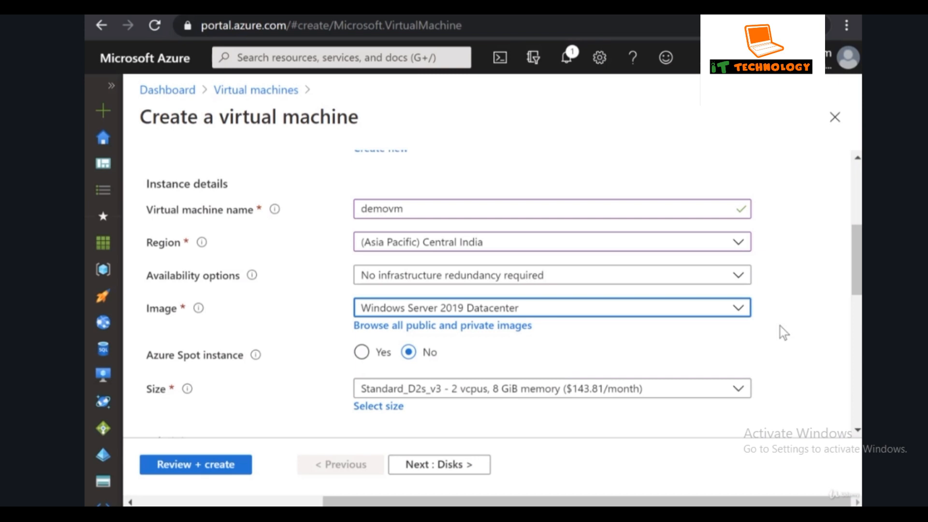
pyautogui.scroll(-2, 788, 325)
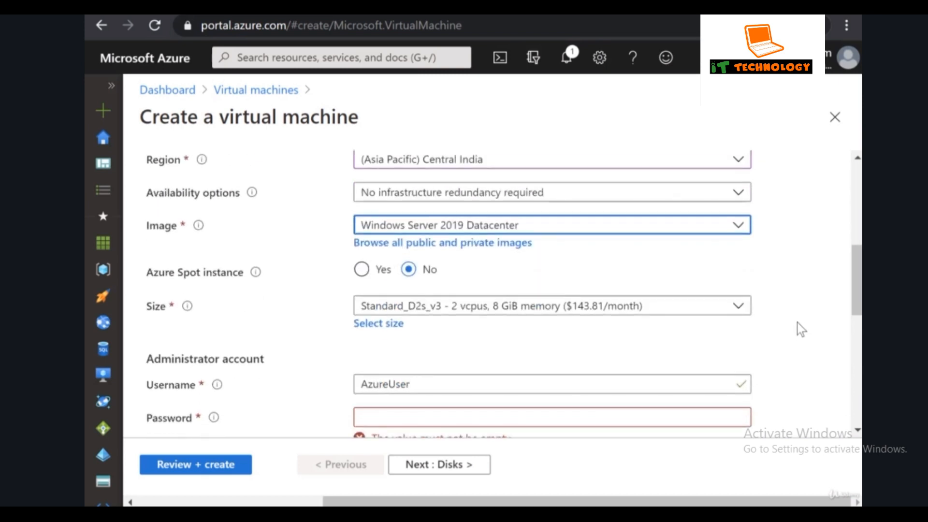
pyautogui.click(385, 329)
pyautogui.moveTo(535, 230); pyautogui.dragTo(488, 293)
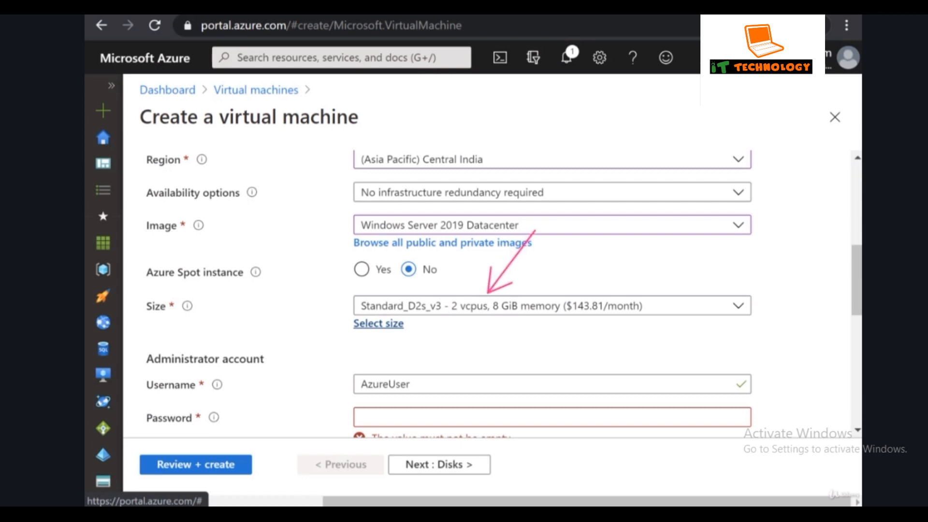
pyautogui.moveTo(599, 228); pyautogui.dragTo(551, 289)
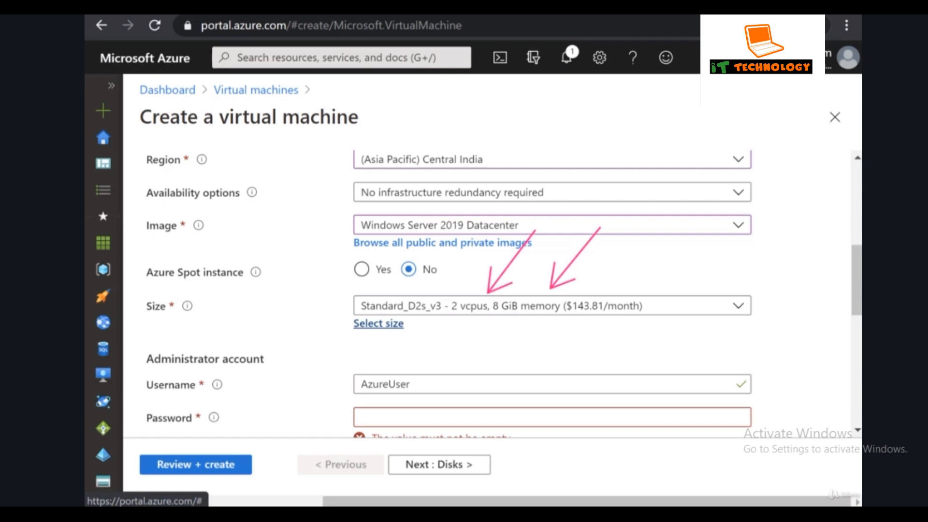
pyautogui.moveTo(691, 242); pyautogui.dragTo(624, 293)
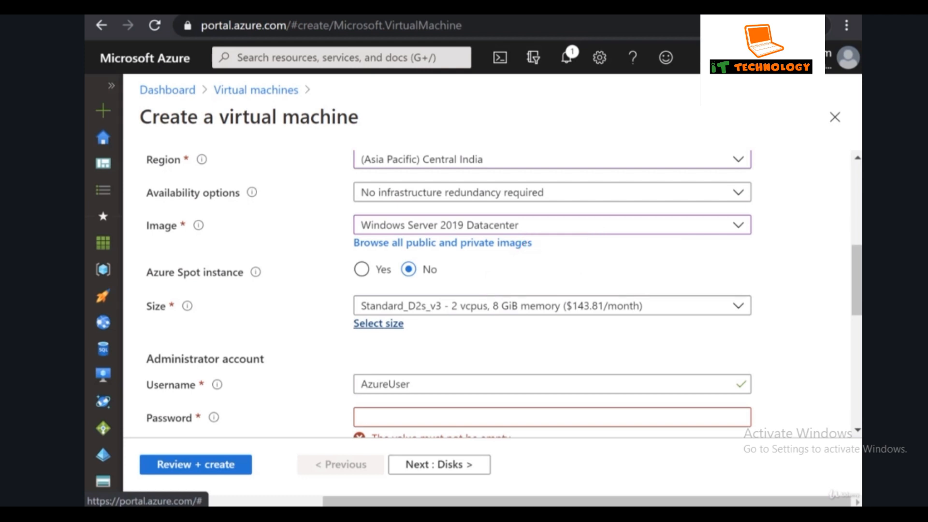
pyautogui.click(378, 324)
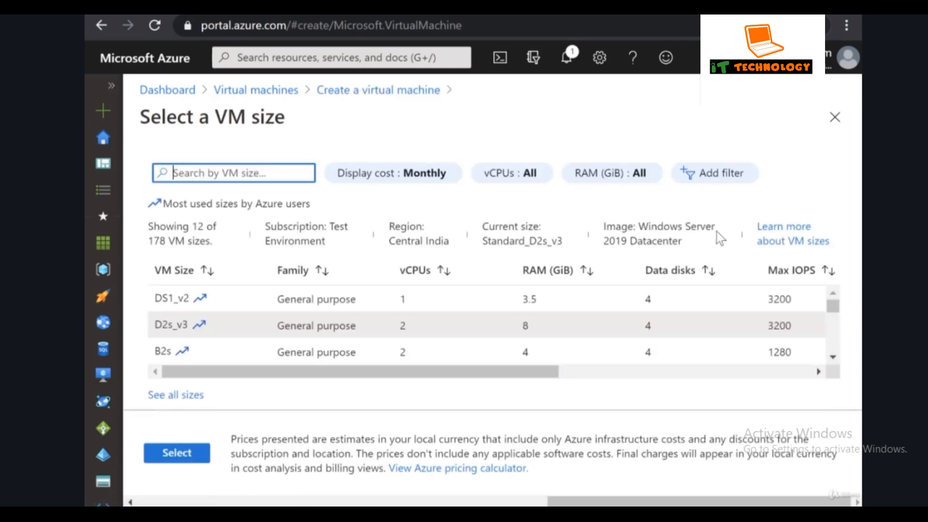
pyautogui.click(542, 376)
pyautogui.moveTo(540, 376); pyautogui.dragTo(483, 383)
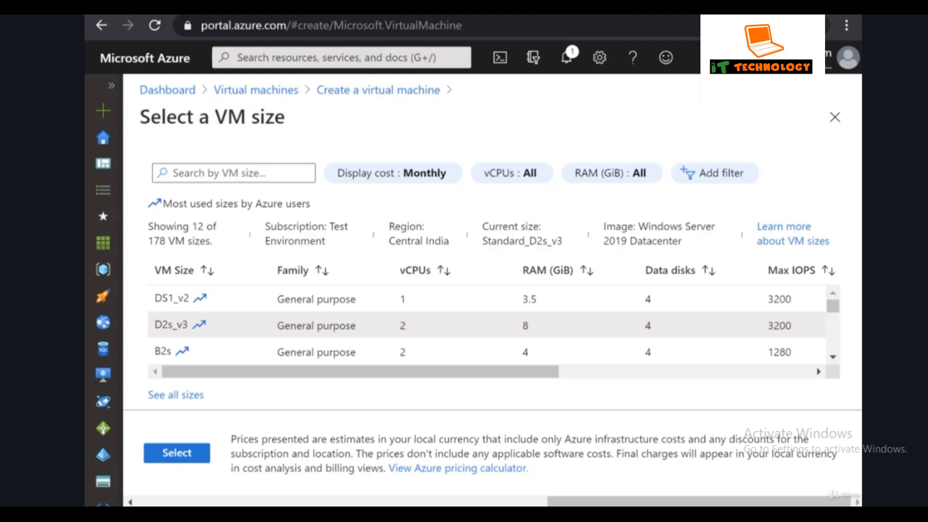
pyautogui.click(834, 118)
pyautogui.scroll(-2, 661, 364)
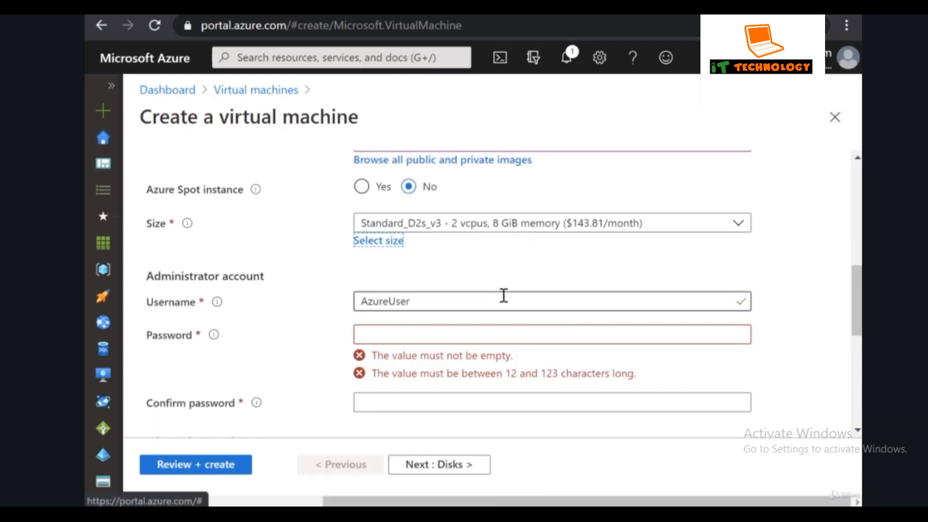
# Replace the username with demousr and enter the password in both password fields.
pyautogui.doubleClick(504, 298)
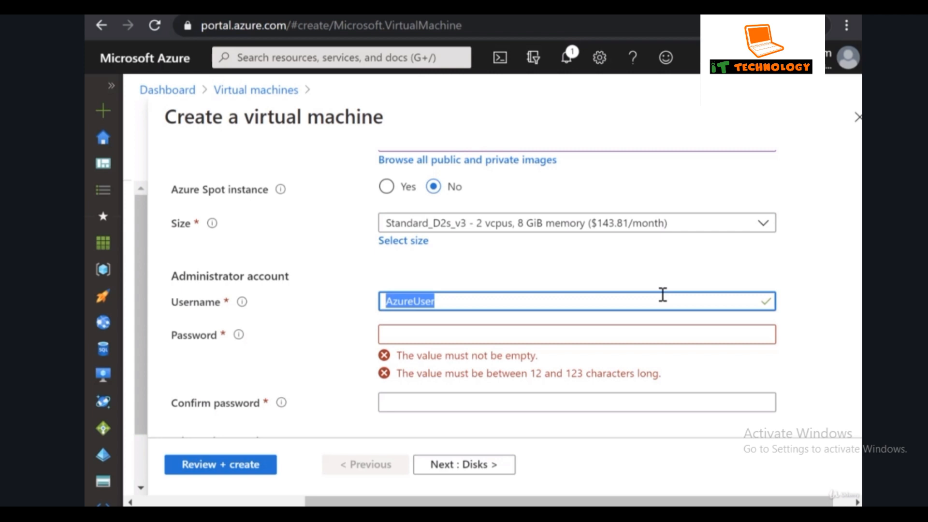
pyautogui.write('demousr')
pyautogui.press('Tab')
pyautogui.write('Password@12345')
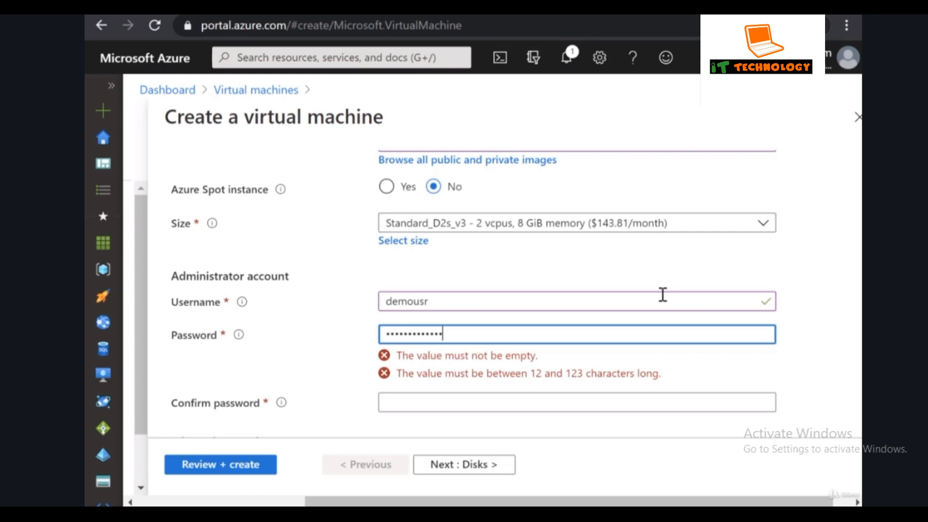
pyautogui.press('Tab')
pyautogui.write('Password@12345')
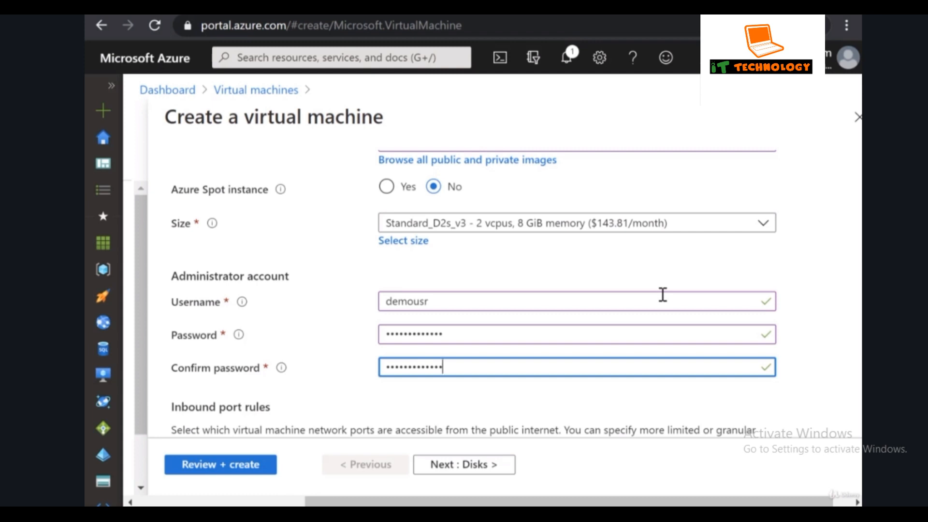
# Re-enter a longer password to clear the too-short password validation error.
pyautogui.click(472, 334)
pyautogui.doubleClick(472, 335)
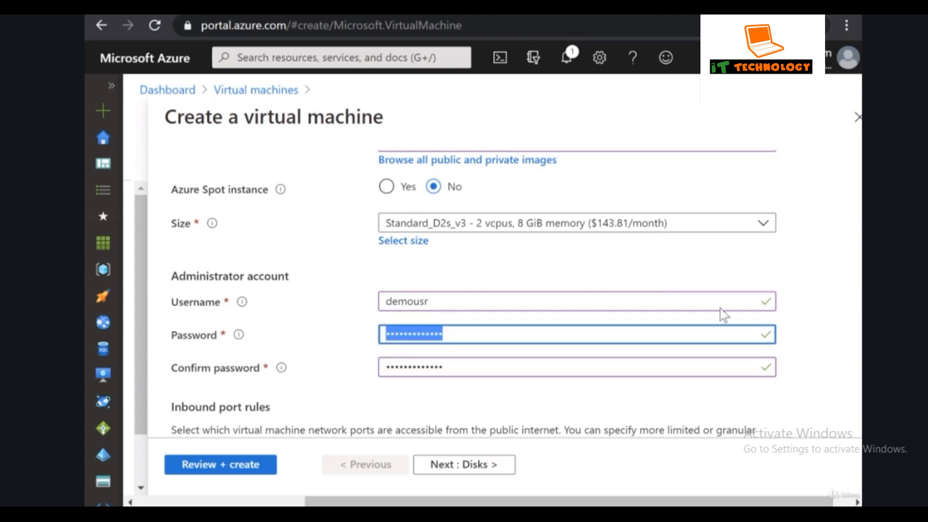
pyautogui.write('••••••')
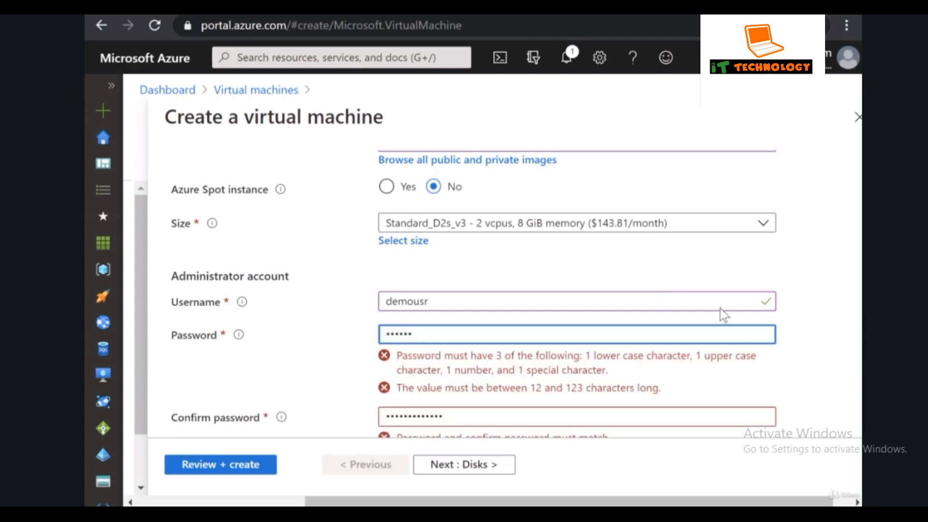
pyautogui.click(858, 337)
pyautogui.moveTo(364, 331)
pyautogui.mouseDown()
pyautogui.moveTo(518, 390)
pyautogui.moveTo(770, 405)
pyautogui.mouseUp()
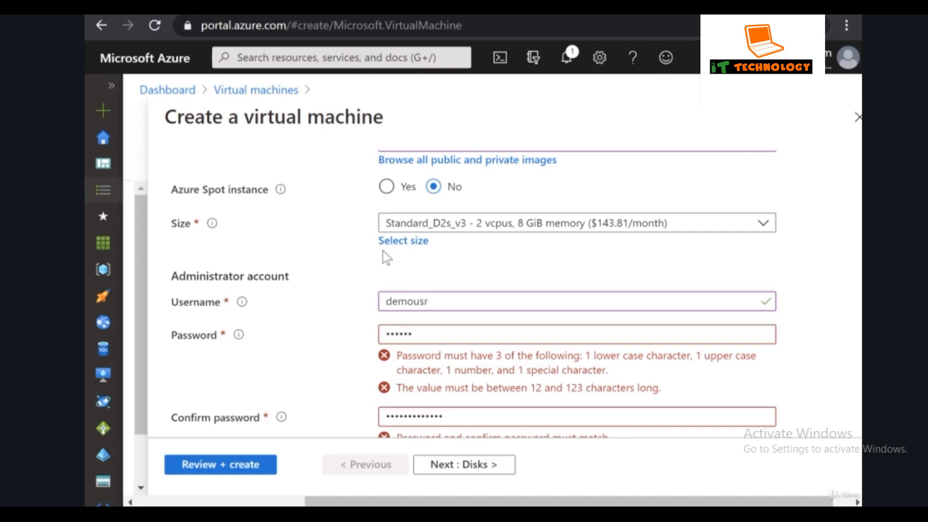
pyautogui.moveTo(469, 340); pyautogui.dragTo(381, 335)
pyautogui.write('••••••••••••••')
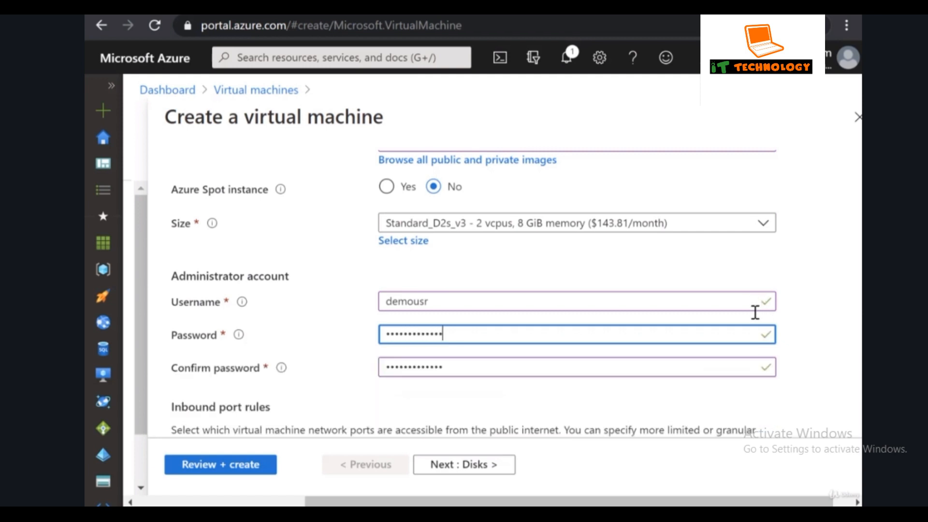
pyautogui.scroll(-3, 756, 311)
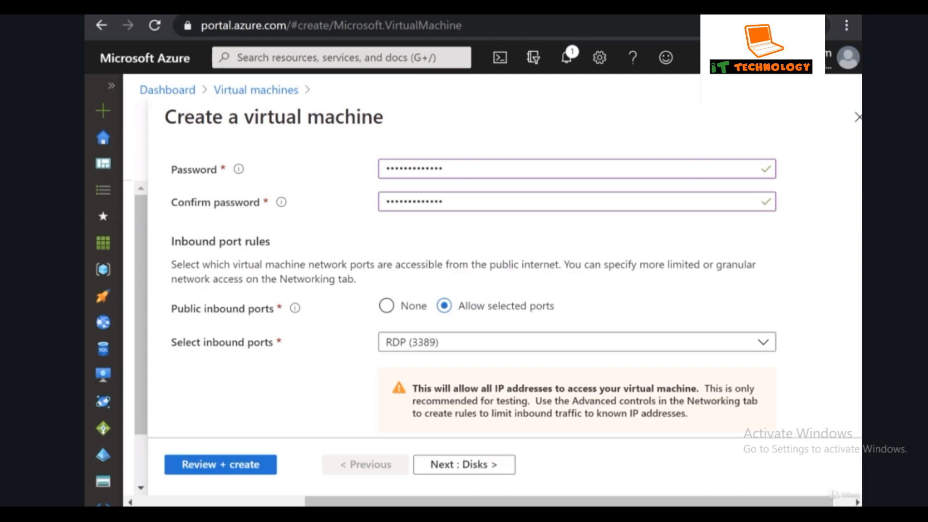
# Go to the Disks tab, where the OS disk type is Premium SSD.
pyautogui.click(490, 475)
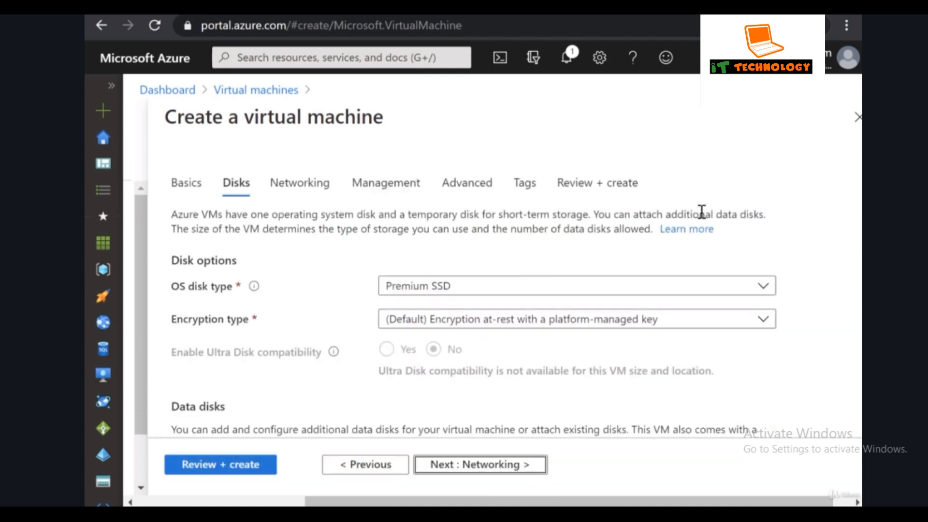
pyautogui.click(702, 211)
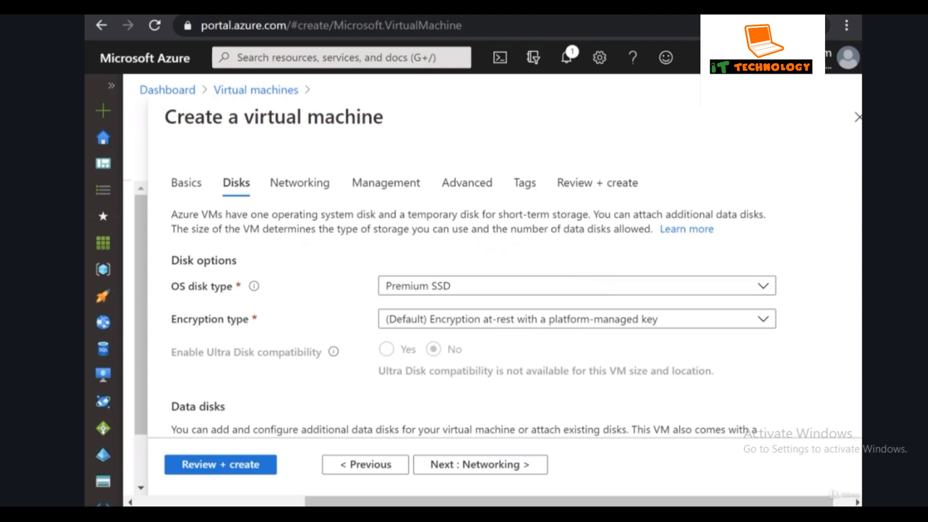
# Keep the default disk settings and continue to the Networking tab.
pyautogui.scroll(-3, 473, 290)
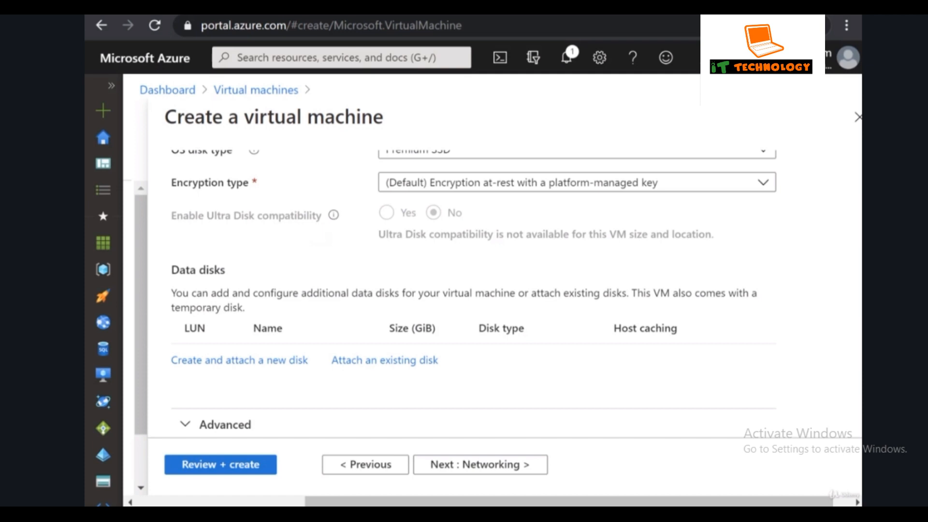
pyautogui.click(473, 469)
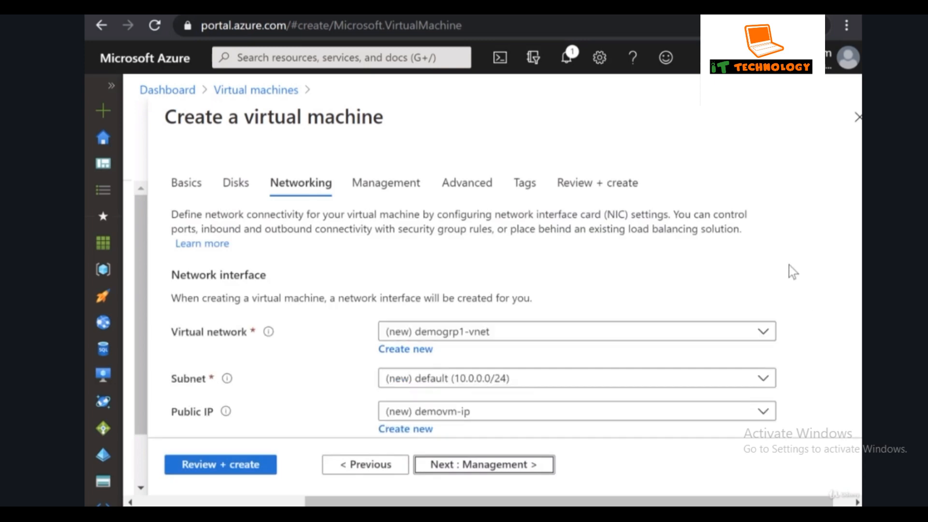
# Keep default networking (demogrp1-vnet, demovm-ip, RDP 3389) and continue to Management.
pyautogui.scroll(-2, 798, 259)
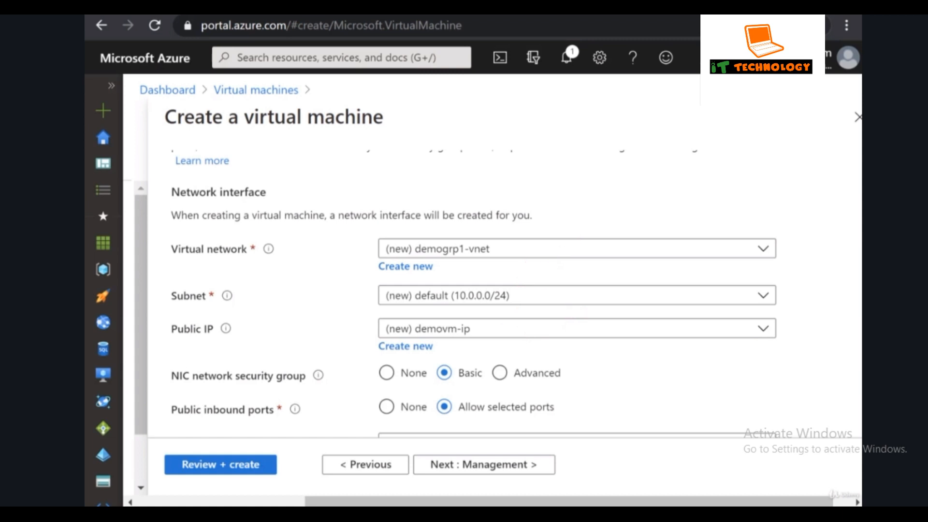
pyautogui.scroll(-2, 769, 298)
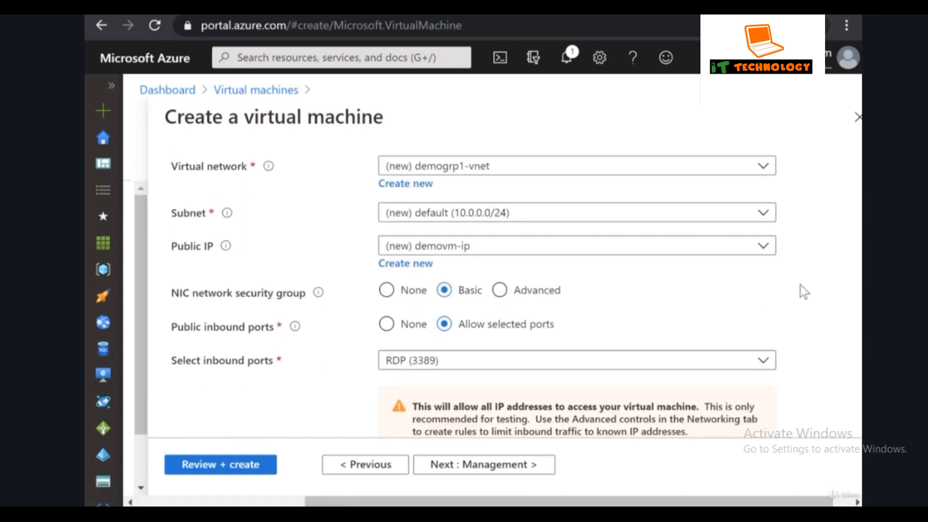
pyautogui.scroll(-2, 829, 286)
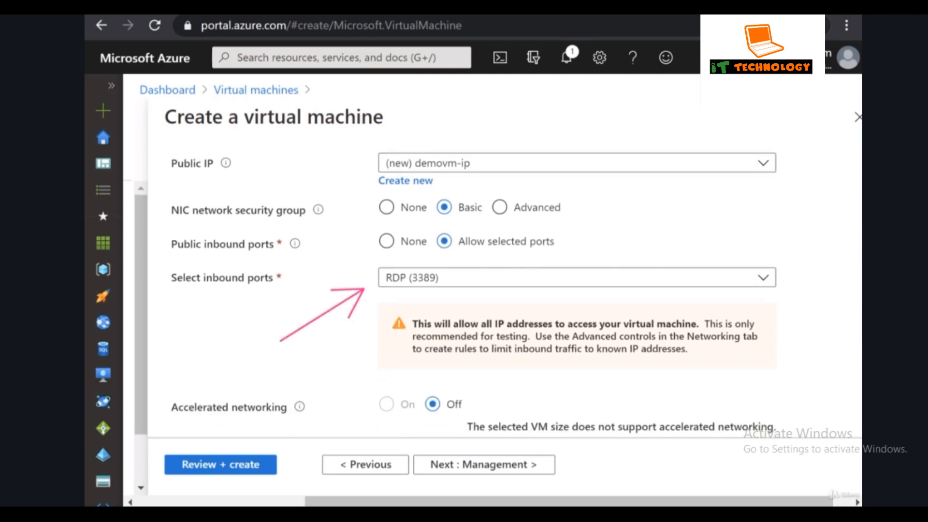
pyautogui.scroll(-3, 648, 341)
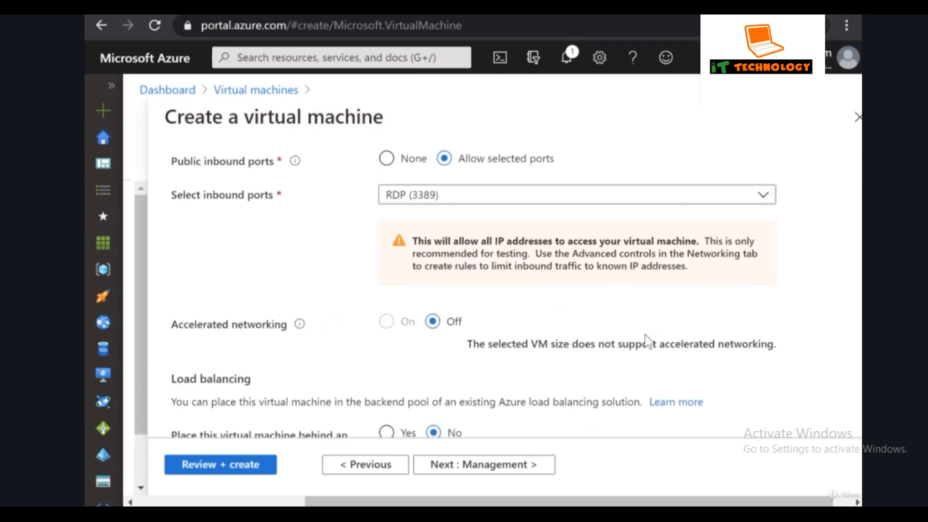
pyautogui.click(513, 466)
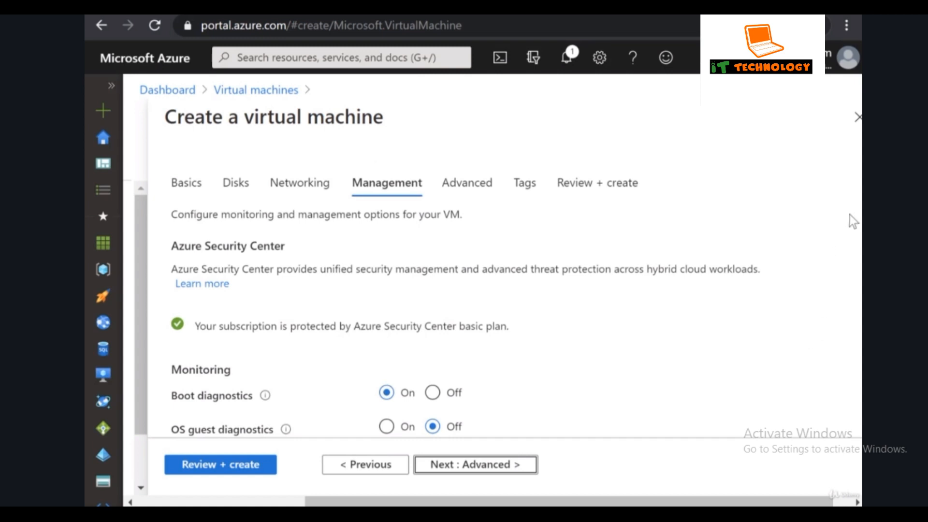
# Leave auto-shutdown off after toggling it, keep boot diagnostics on, and continue to Advanced.
pyautogui.scroll(-3, 854, 221)
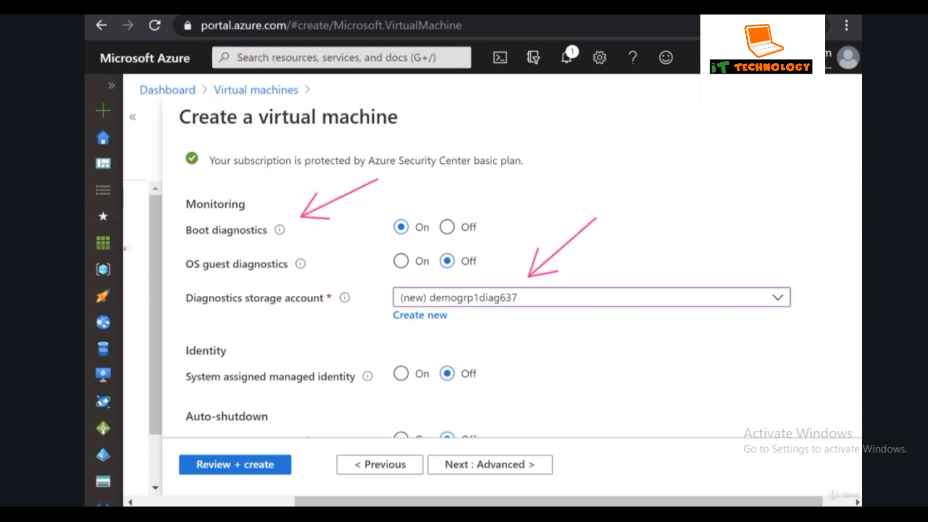
pyautogui.scroll(-3, 483, 309)
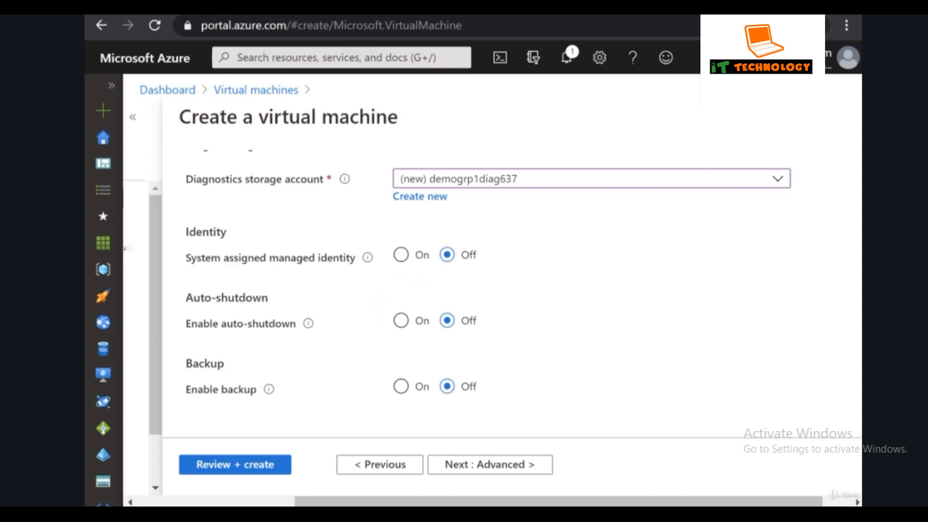
pyautogui.click(401, 321)
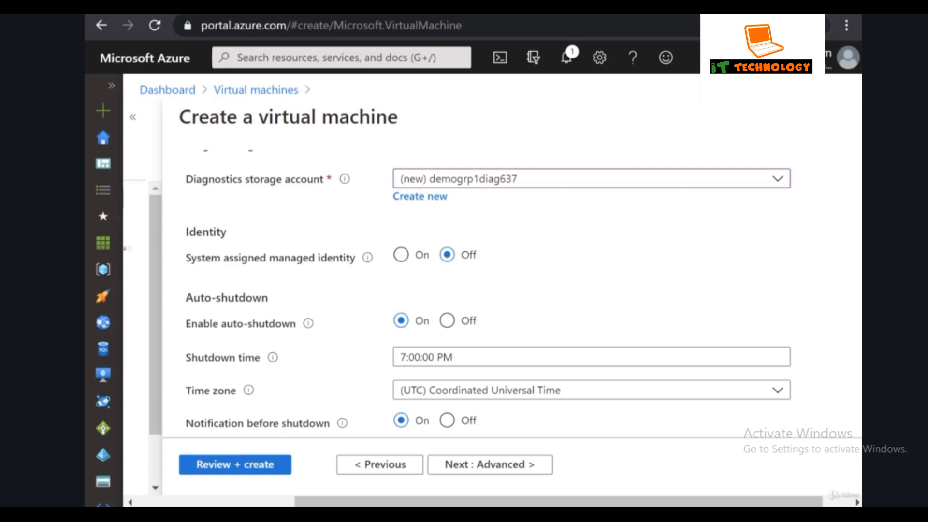
pyautogui.scroll(-1, 628, 249)
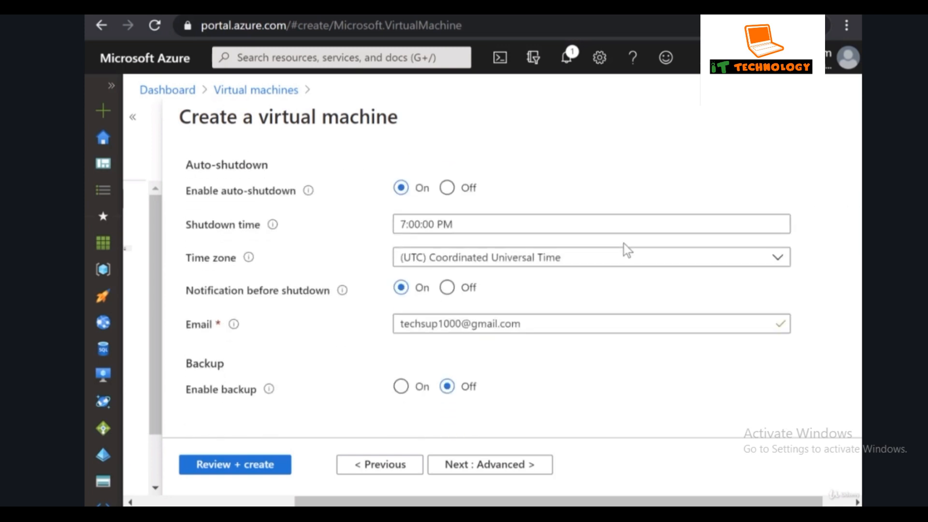
pyautogui.click(447, 189)
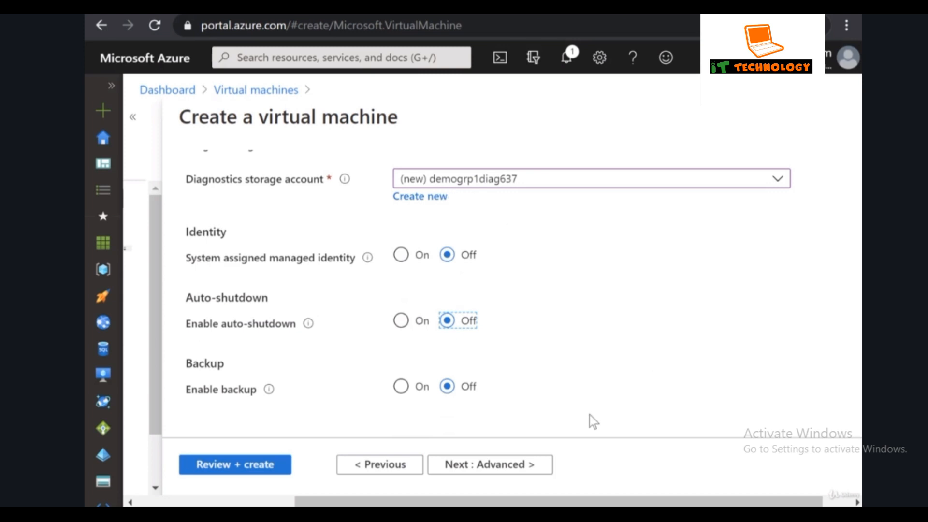
pyautogui.click(498, 465)
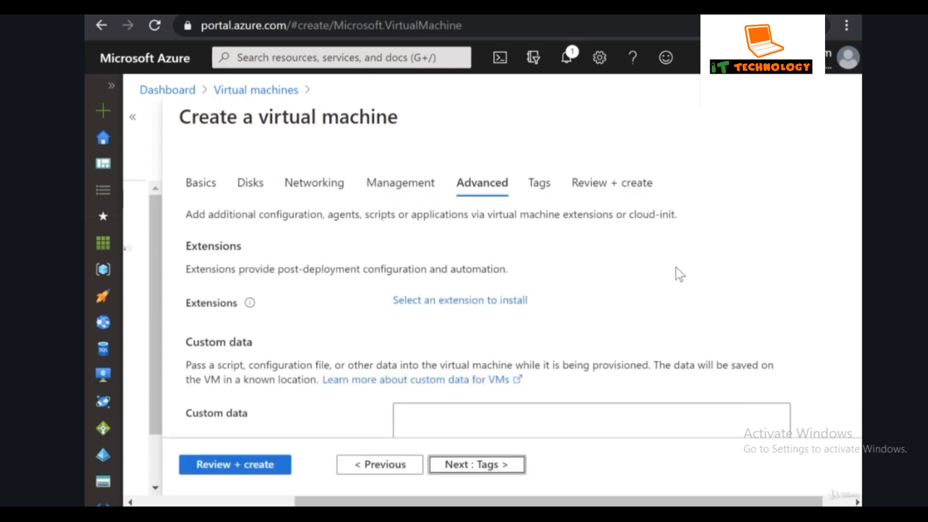
# Skip Advanced and Tags with defaults and reach Review + create with validation passed.
pyautogui.scroll(-7, 690, 234)
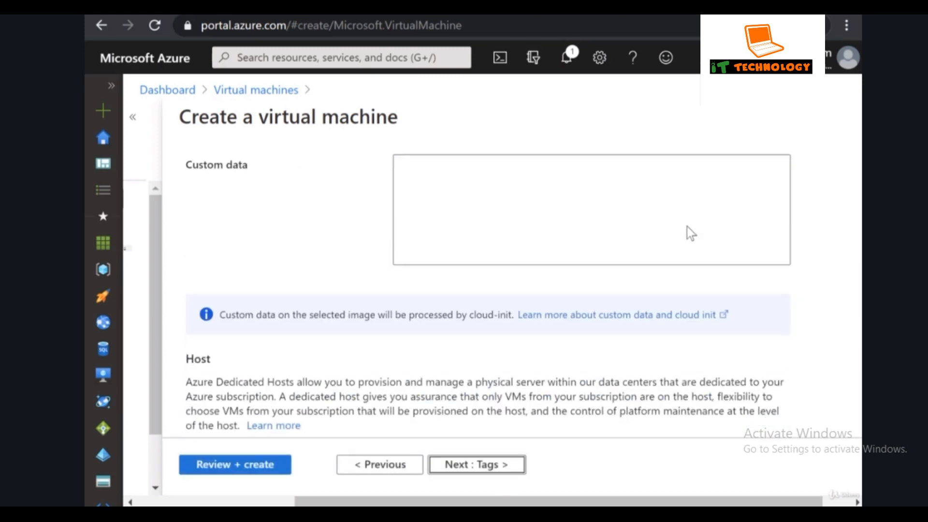
pyautogui.scroll(-5, 687, 227)
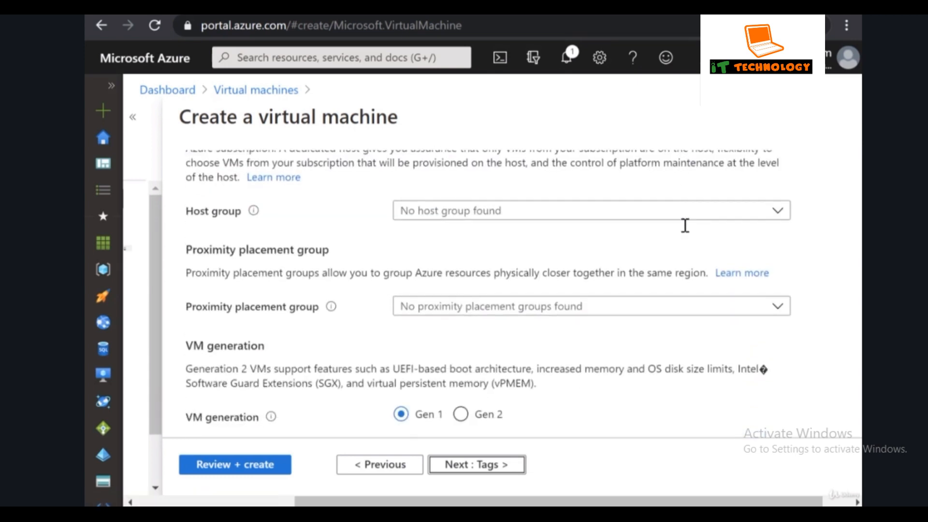
pyautogui.scroll(-1, 604, 365)
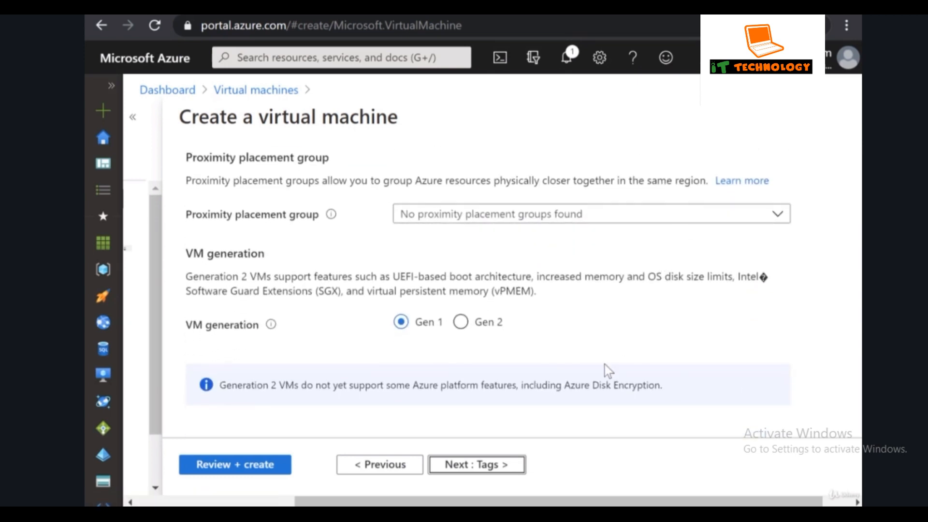
pyautogui.click(490, 465)
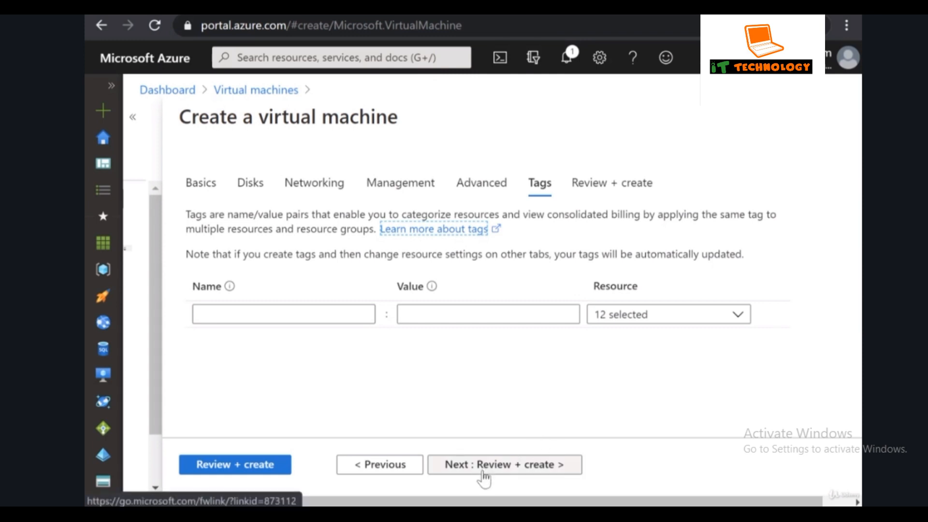
pyautogui.click(446, 465)
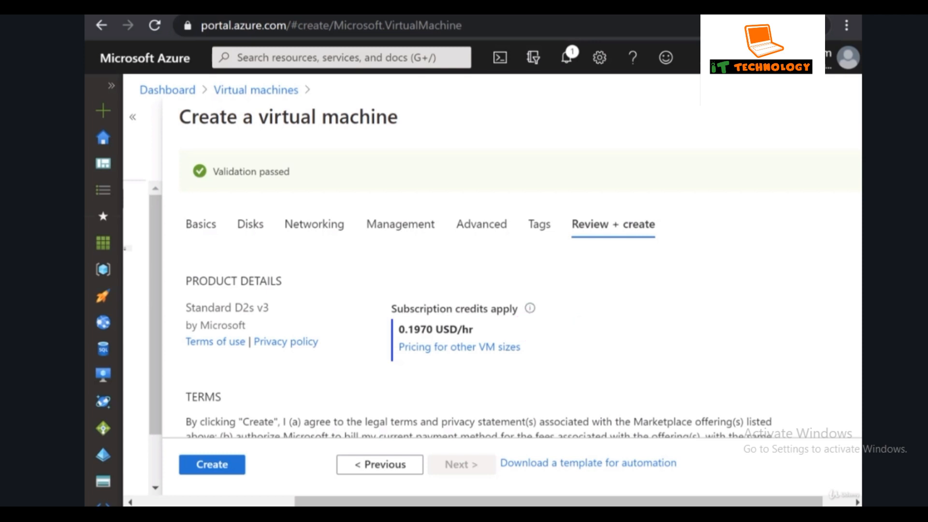
# Submit the reviewed demovm configuration to deploy into demogrp1, then check deployment progress in Notifications.
pyautogui.scroll(-10, 725, 261)
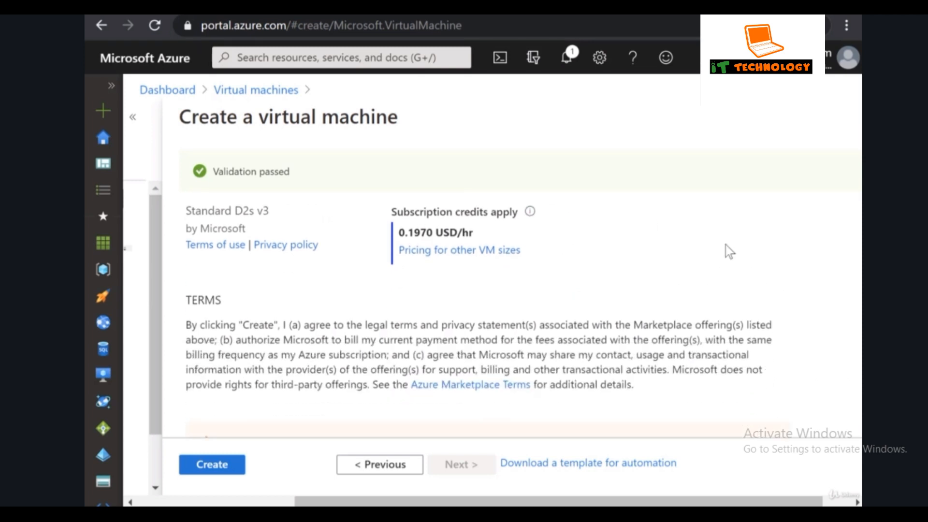
pyautogui.scroll(-4, 714, 198)
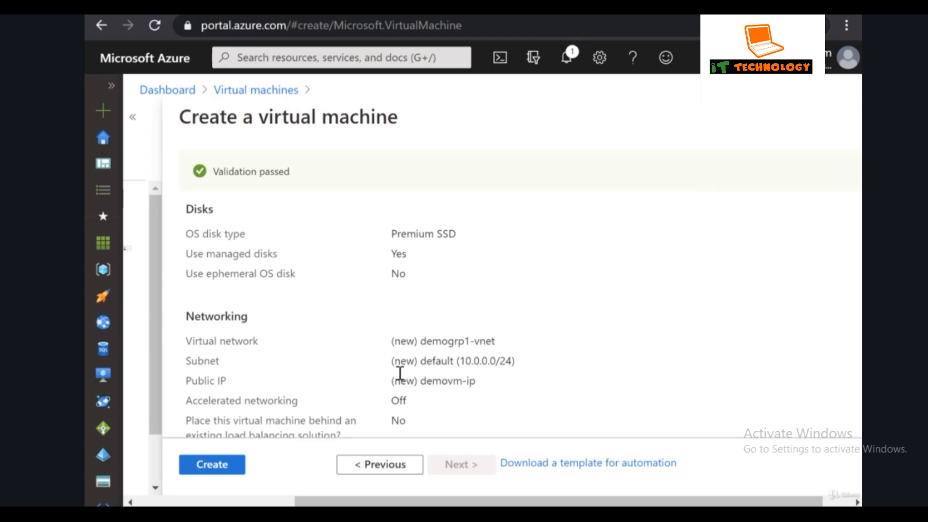
pyautogui.click(213, 463)
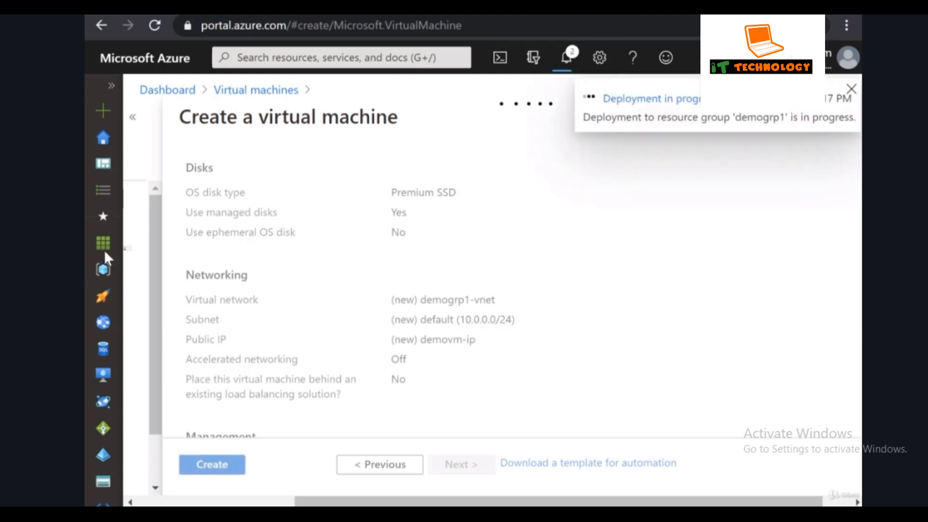
pyautogui.click(567, 68)
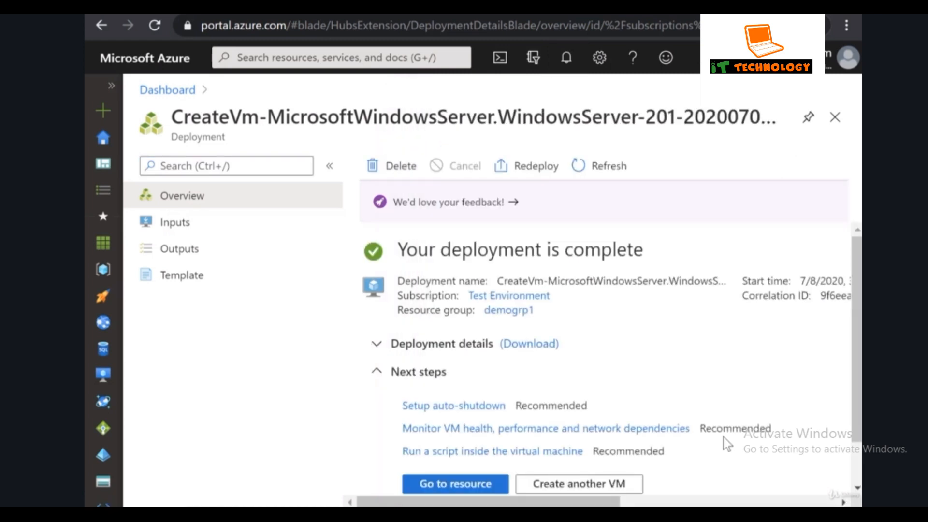
# Open demovm from the Deployment succeeded notification, then bring up the All resources list.
pyautogui.click(564, 66)
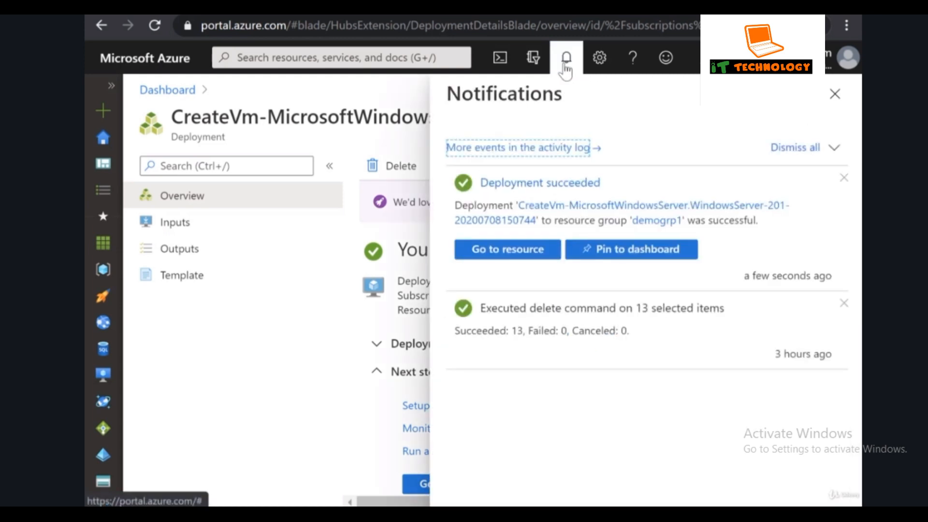
pyautogui.click(517, 253)
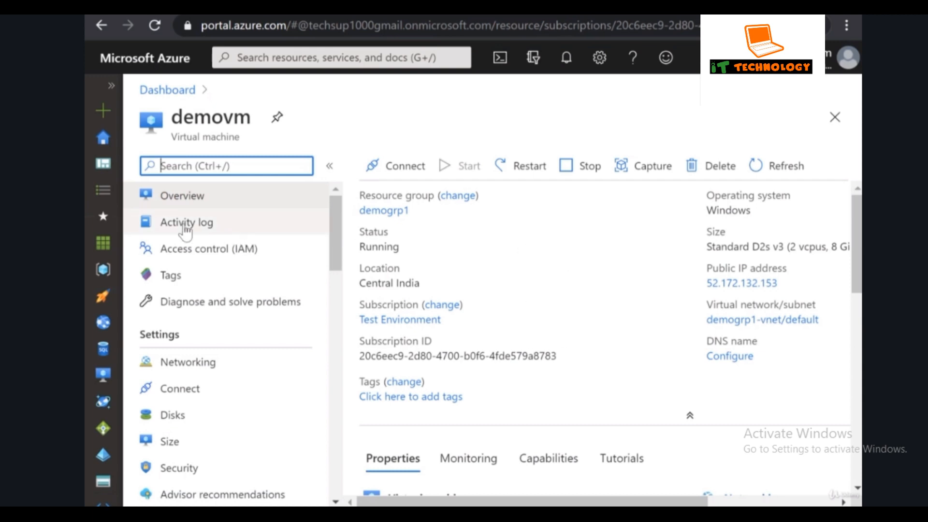
pyautogui.click(103, 242)
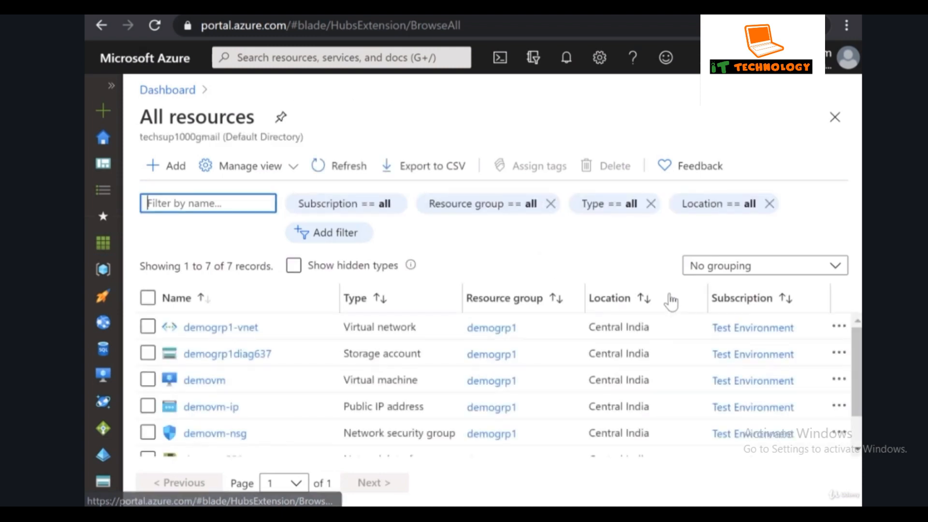
# Select demovm, demogrp1-vnet, demogrp1diag637, demovm-ip, demovm-nsg, demovm552 and the OS disk.
pyautogui.scroll(-2, 532, 387)
pyautogui.scroll(2, 530, 384)
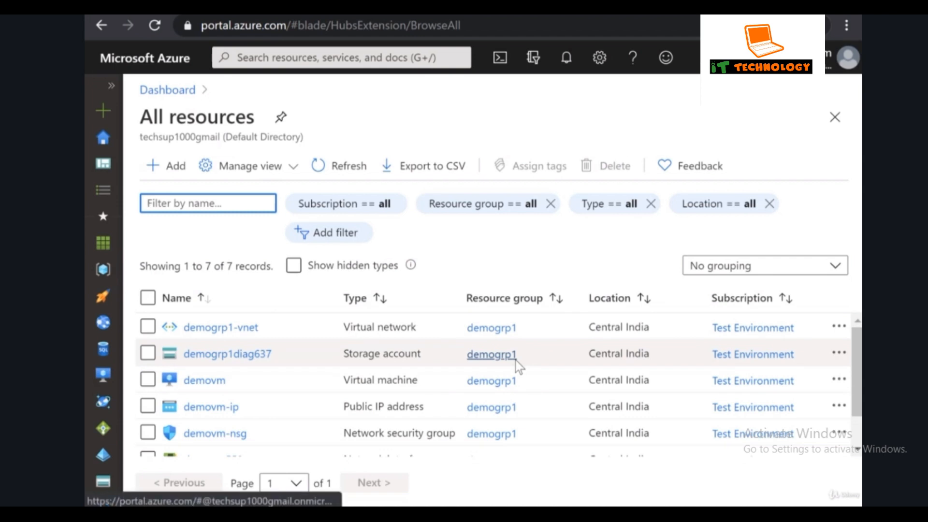
pyautogui.click(148, 381)
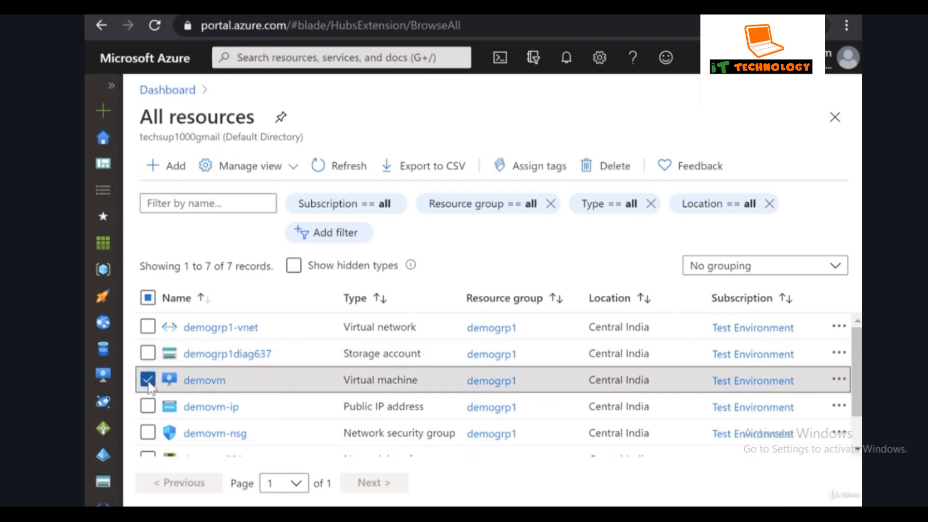
pyautogui.click(148, 327)
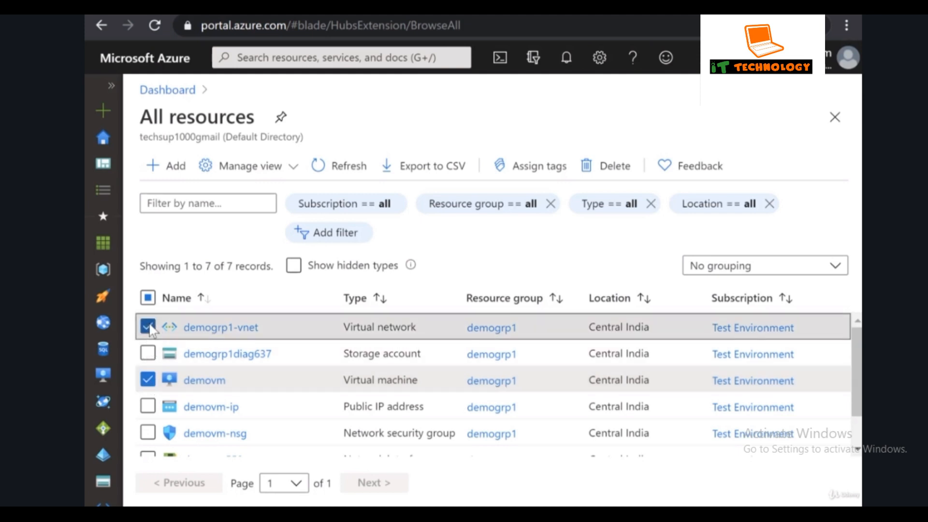
pyautogui.click(148, 354)
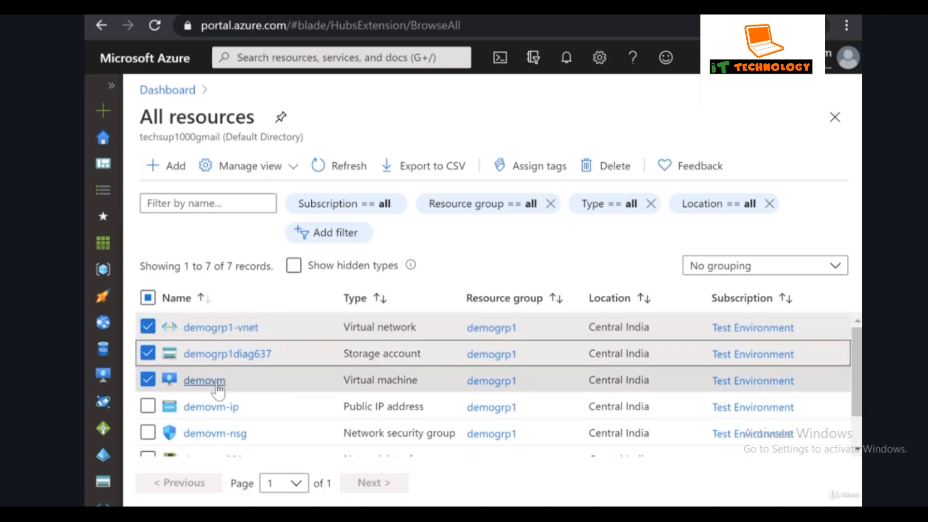
pyautogui.scroll(-1, 208, 386)
pyautogui.click(192, 355)
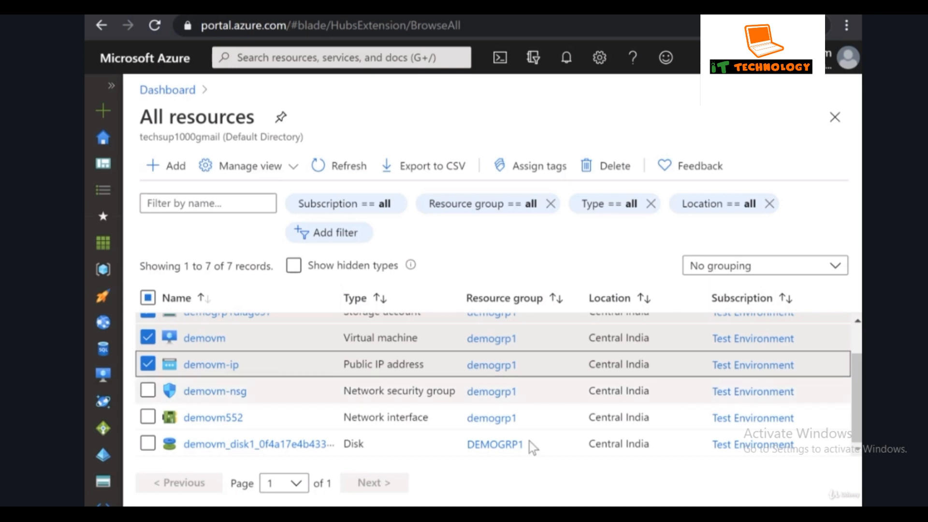
pyautogui.click(148, 391)
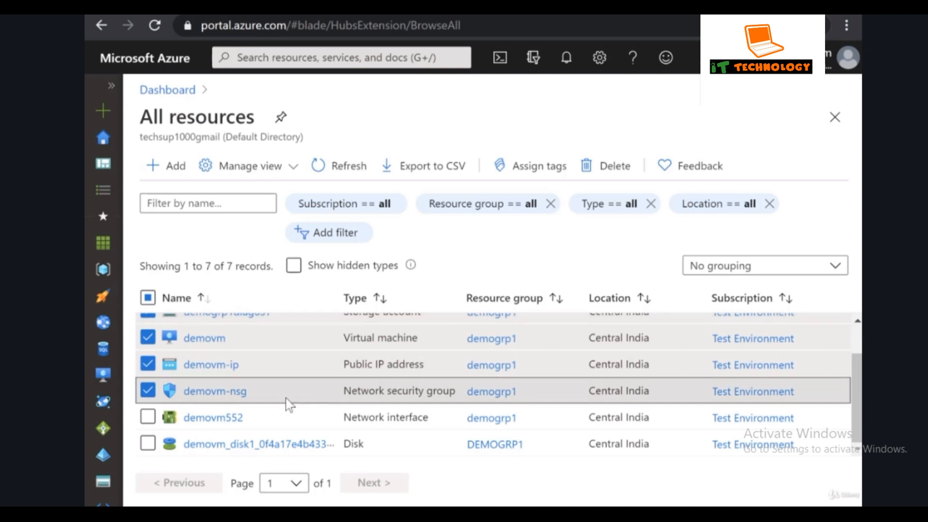
pyautogui.click(148, 417)
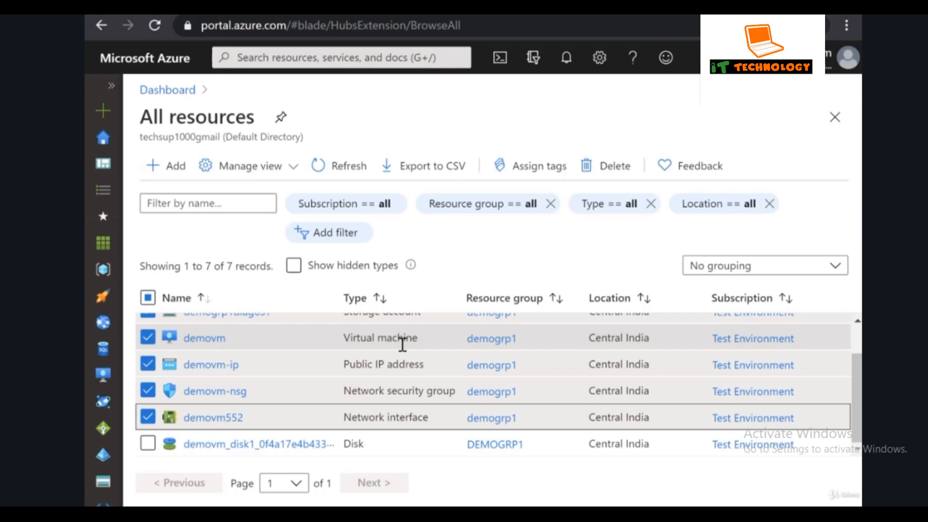
pyautogui.click(148, 443)
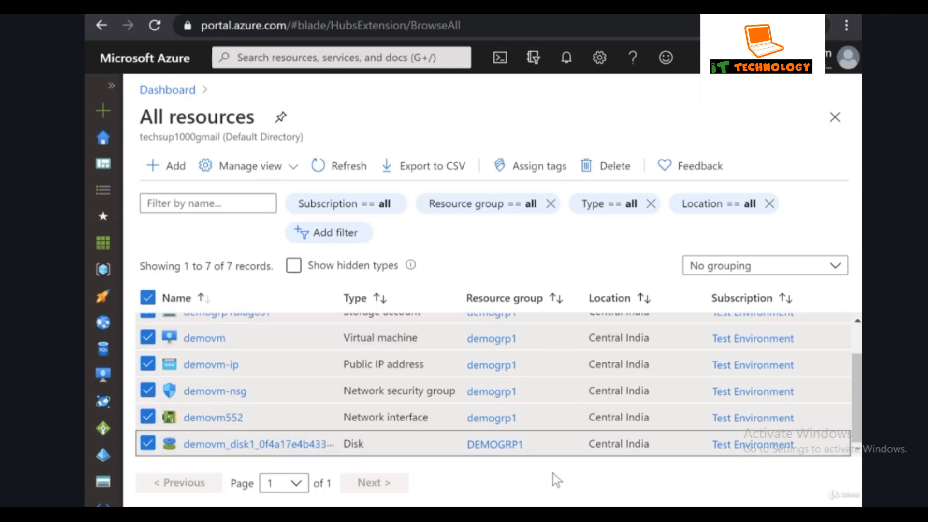